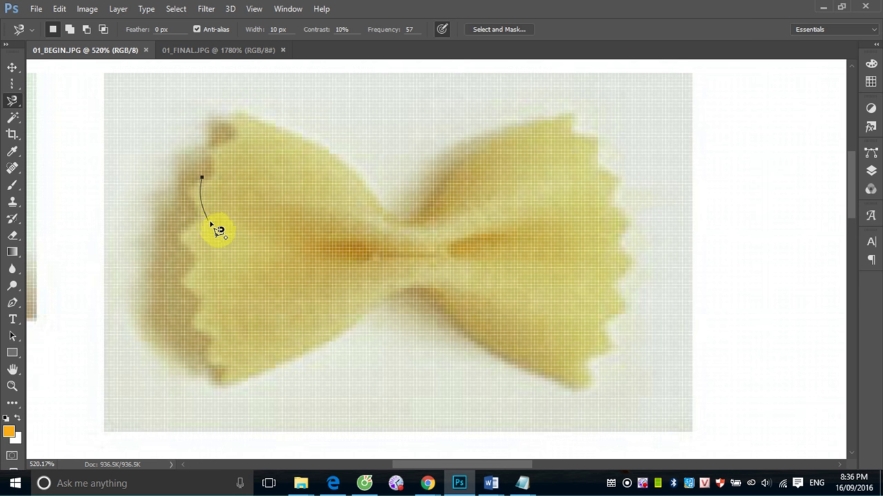
Step: Discard the failed pasta outline, fit the whole collage on screen, and bring up the colour-selection tools
double_click(208, 220)
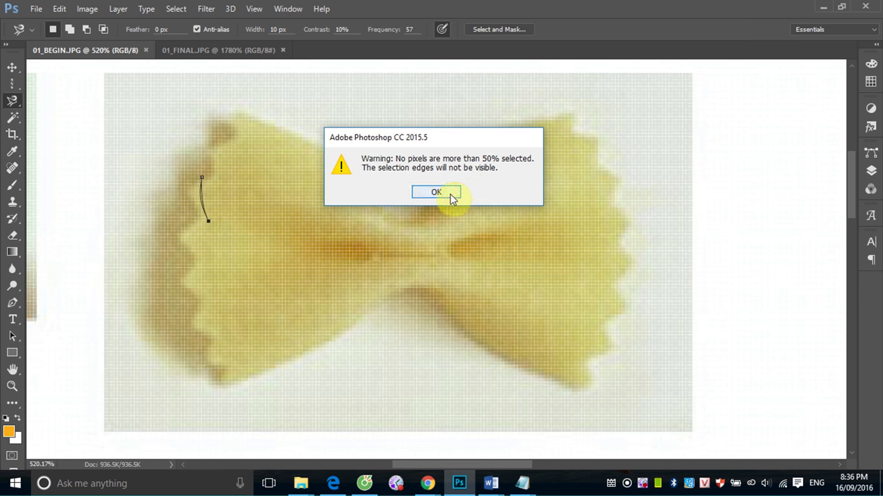
left_click(448, 193)
left_click(11, 67)
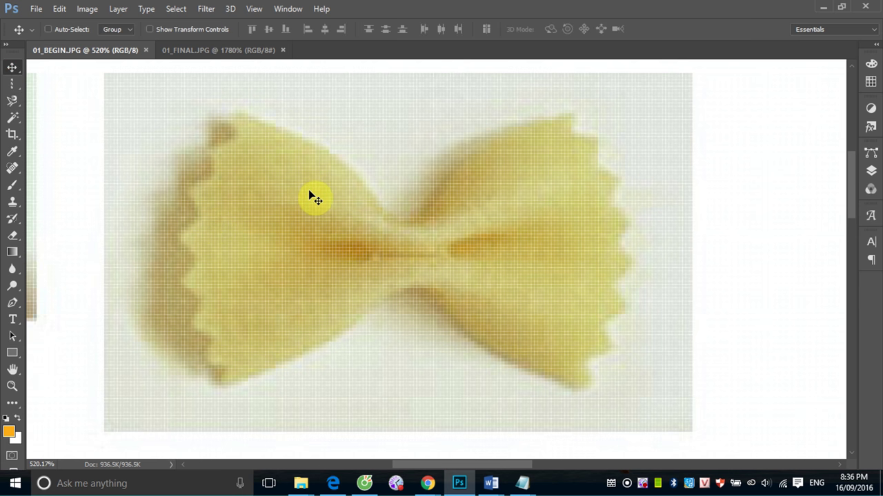
key("ctrl+0")
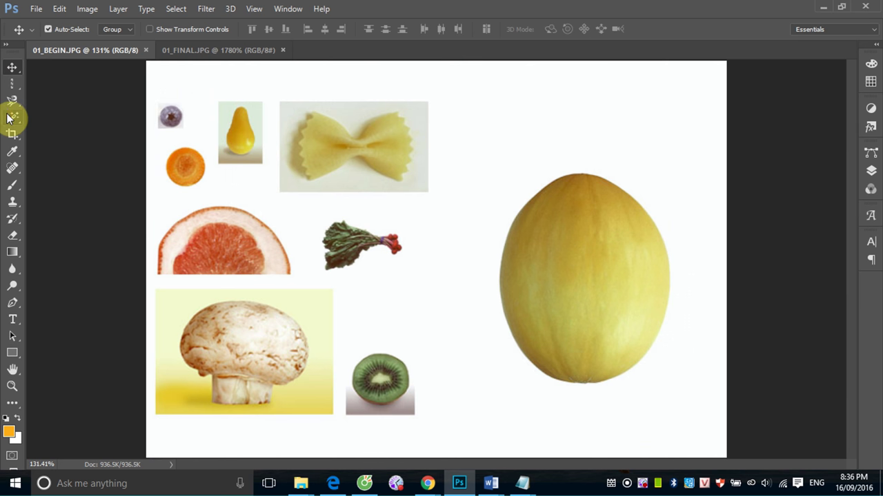
left_click(9, 119)
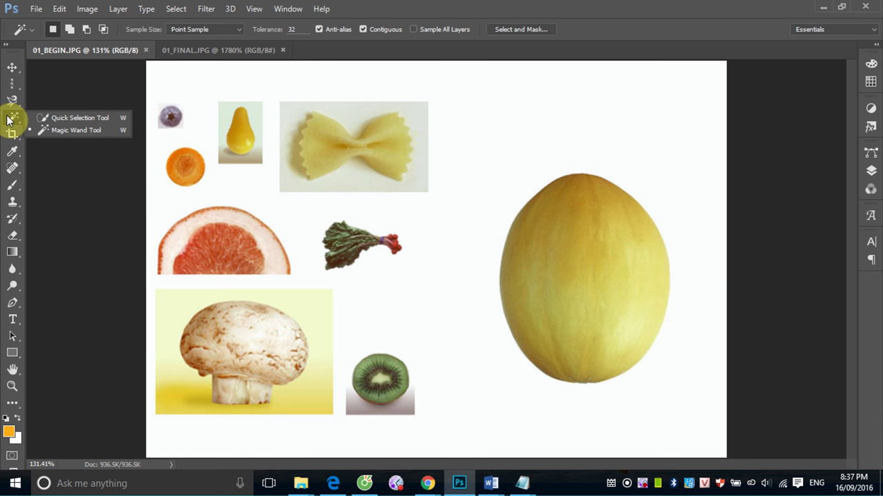
Step: Choose the Magic Wand tool and lower its Tolerance from 32 to 1
left_click(69, 130)
left_click(289, 26)
type("1")
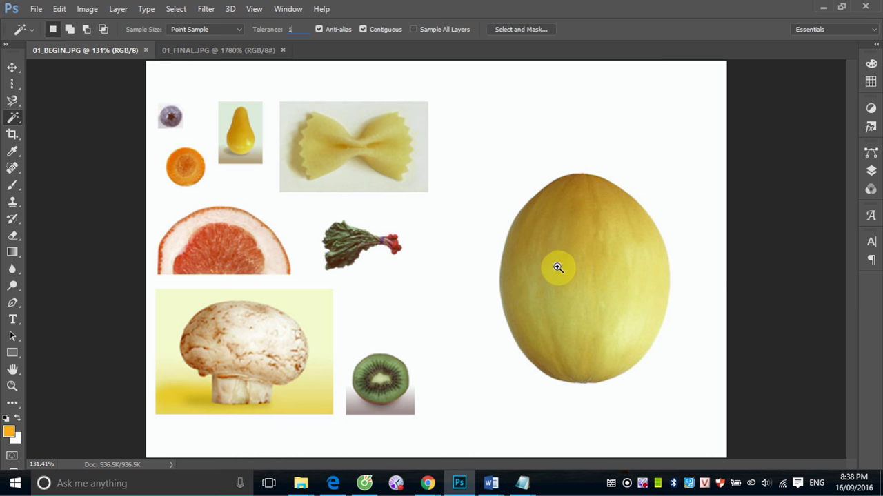
left_click(540, 253)
Step: Zoom into the melon and Magic Wand it at Tolerance 1, selecting just three pixels
left_click(11, 66)
left_click_drag(521, 237, 630, 335)
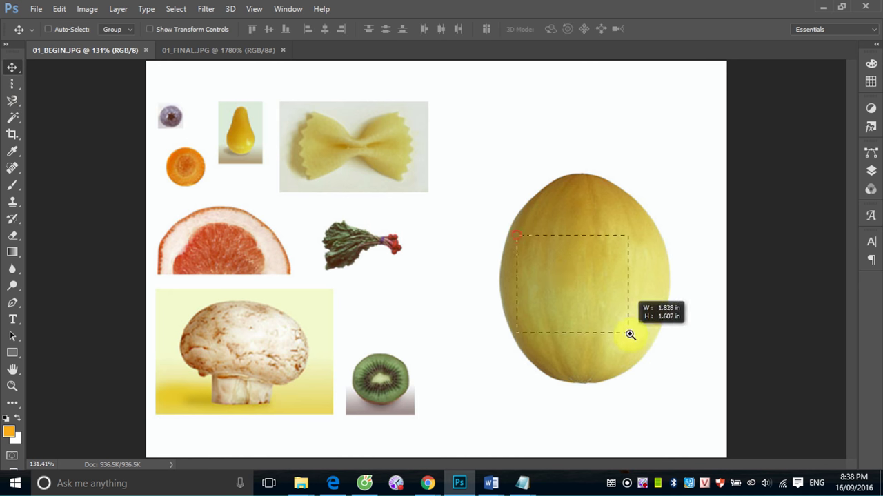
left_click(12, 119)
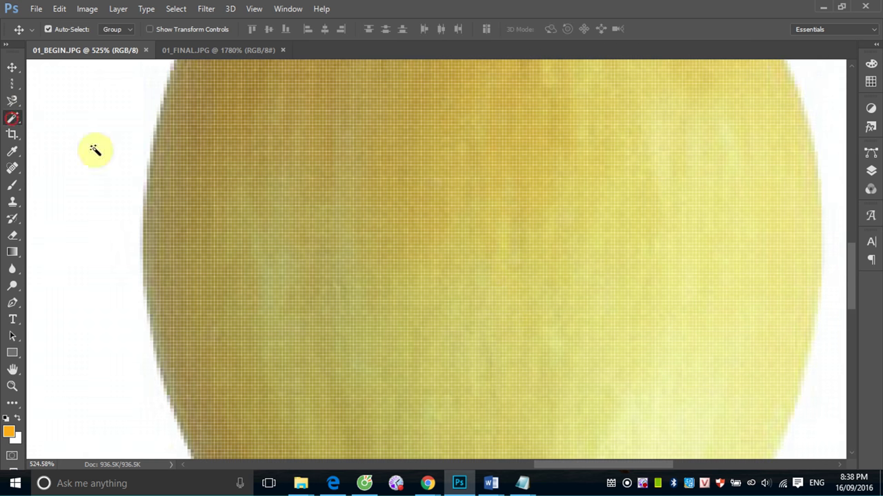
left_click(489, 274)
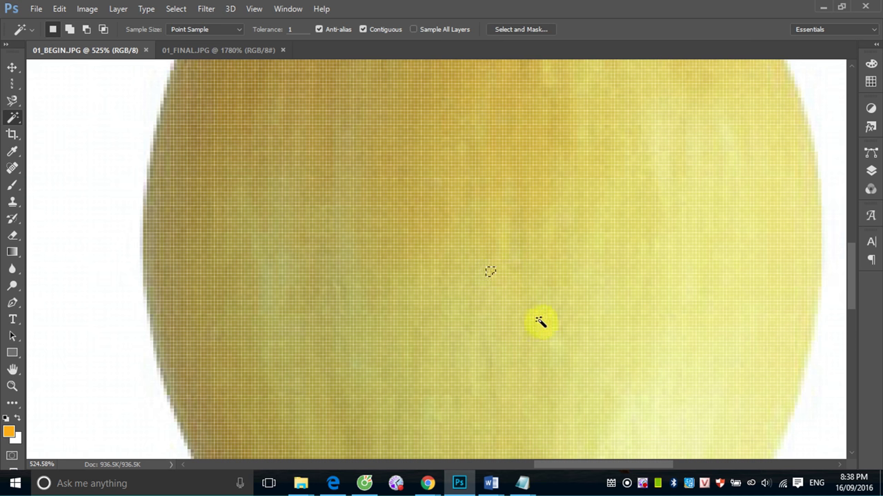
left_click_drag(462, 253, 524, 300)
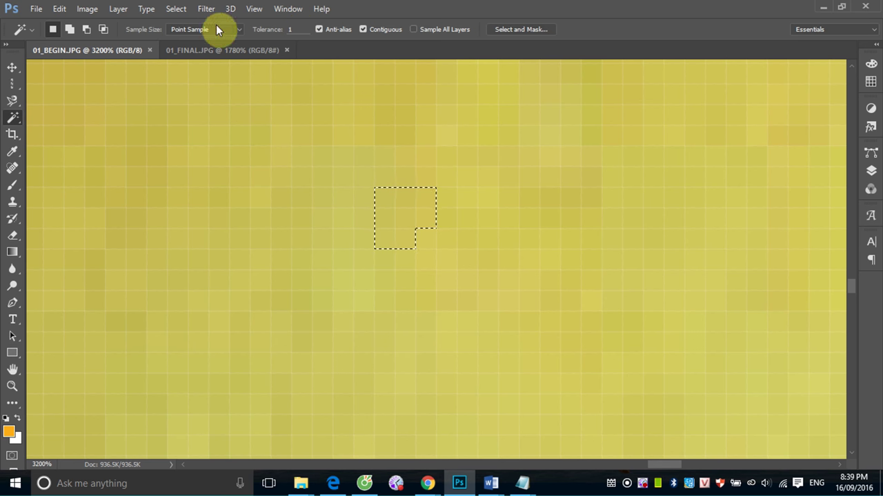
Step: Set Tolerance to 10, reselect the melon colour, and zoom back out
double_click(296, 30)
type("0")
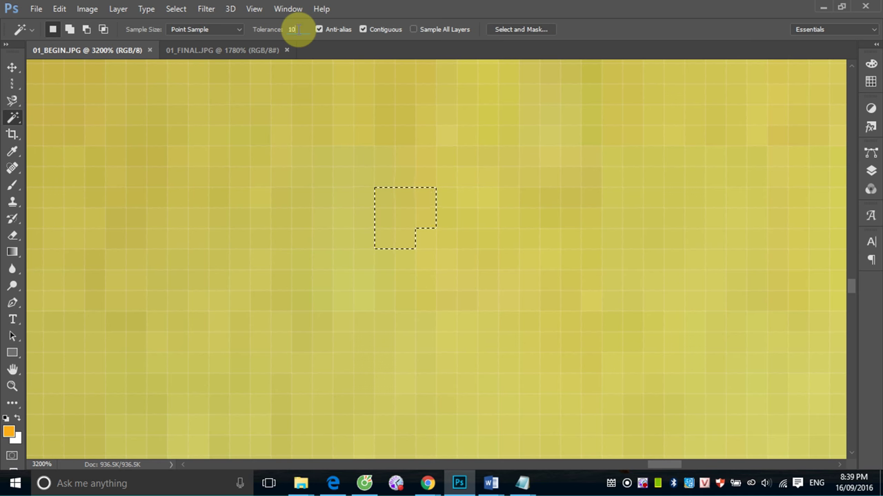
left_click(405, 218)
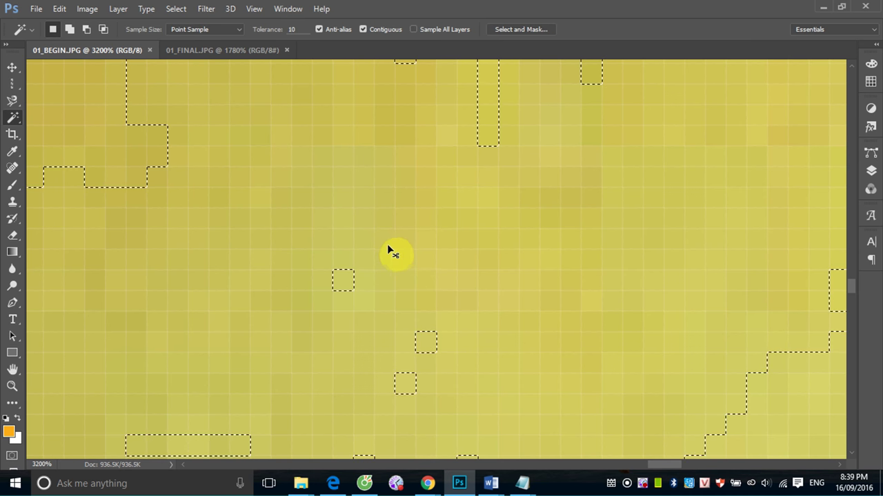
scroll(393, 252, "down", 3)
scroll(402, 252, "down", 1)
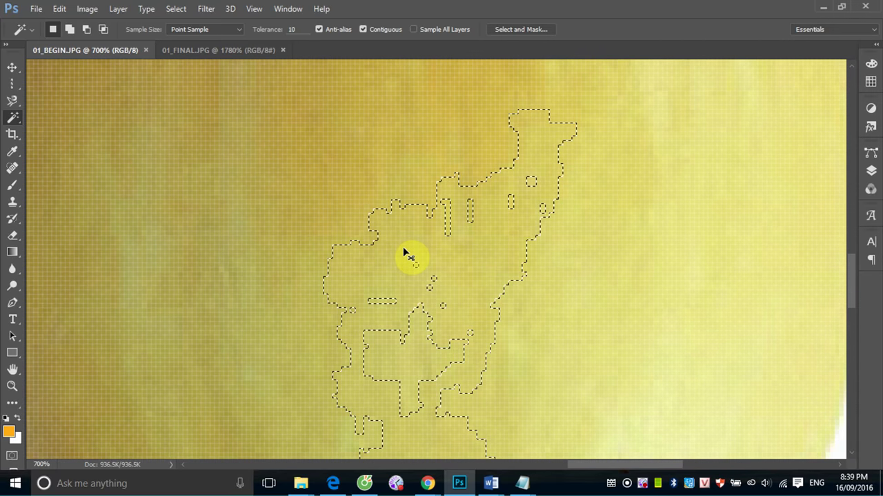
scroll(403, 253, "down", 1)
scroll(406, 253, "down", 1)
scroll(405, 250, "down", 1)
scroll(406, 250, "down", 1)
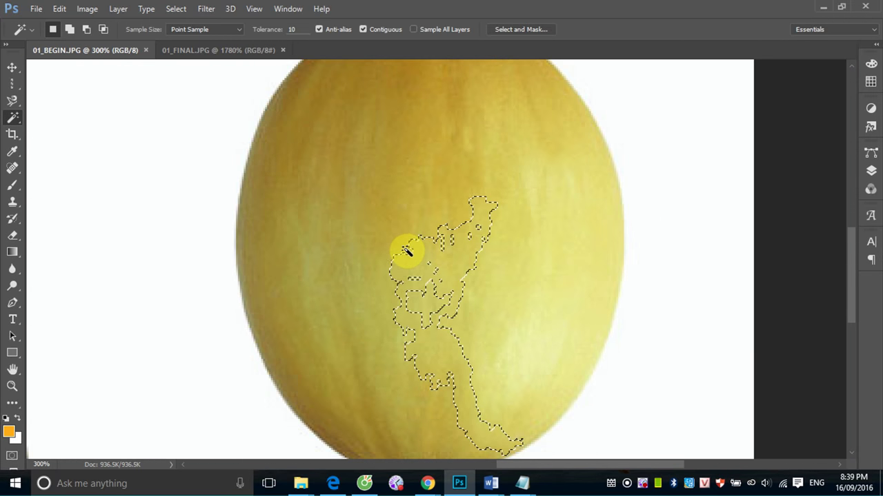
Step: Raise Tolerance to 30, deselect, and select a large patch of the melon
double_click(296, 29)
type("30")
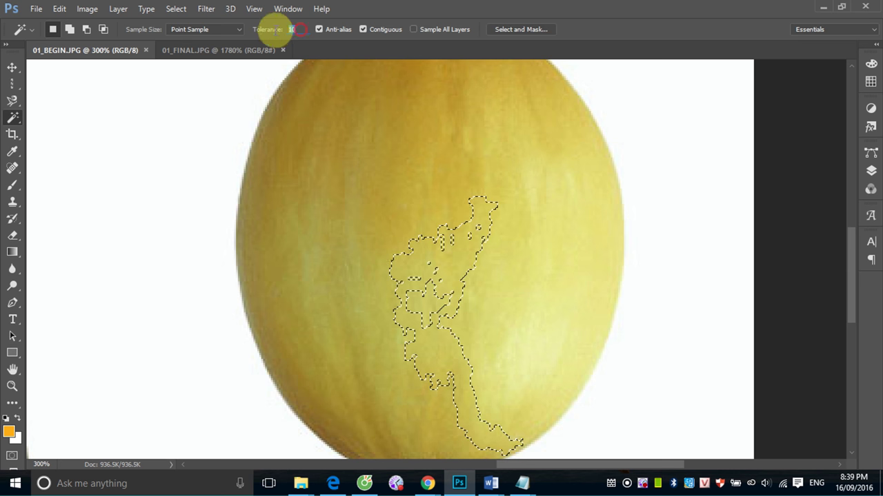
key("ctrl+d")
left_click(443, 278)
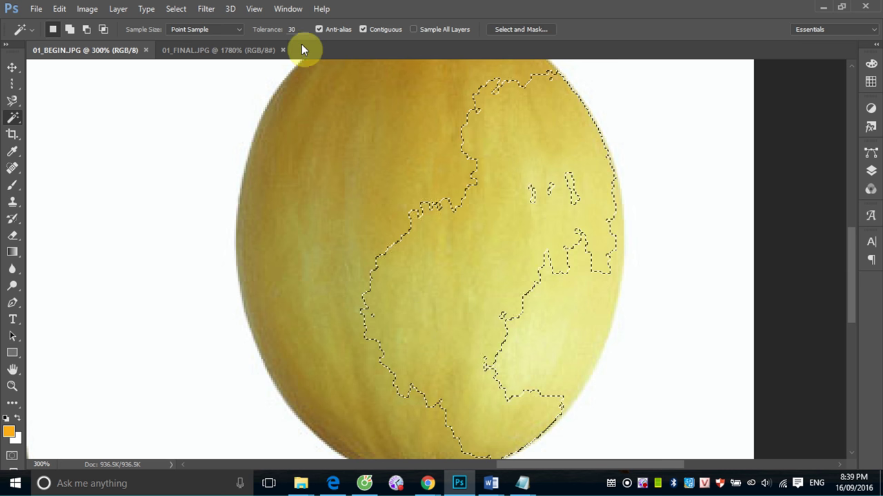
Step: Set Tolerance to 100 and select the entire melon, then zoom out to the surrounding fruit
left_click(277, 31)
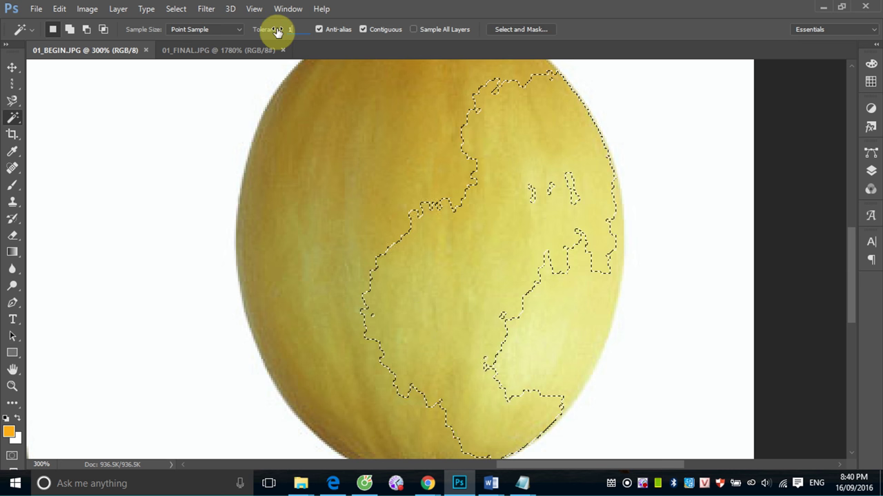
type("100")
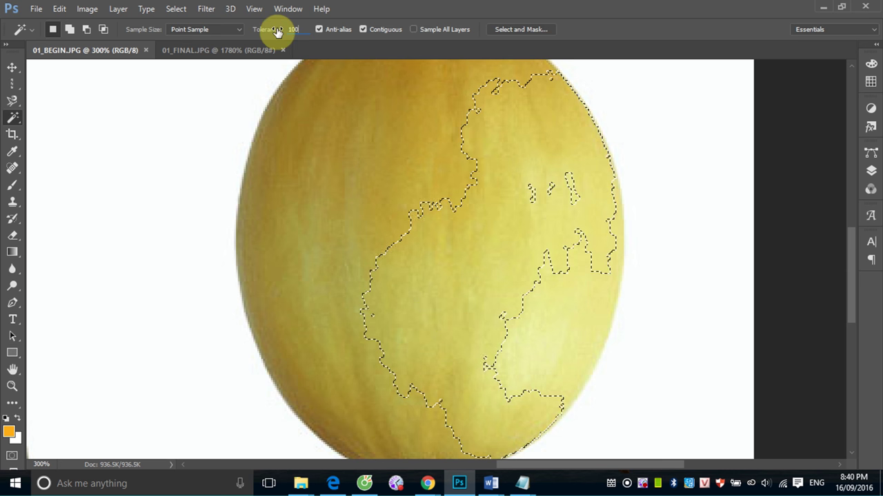
left_click(437, 253)
left_click(436, 256)
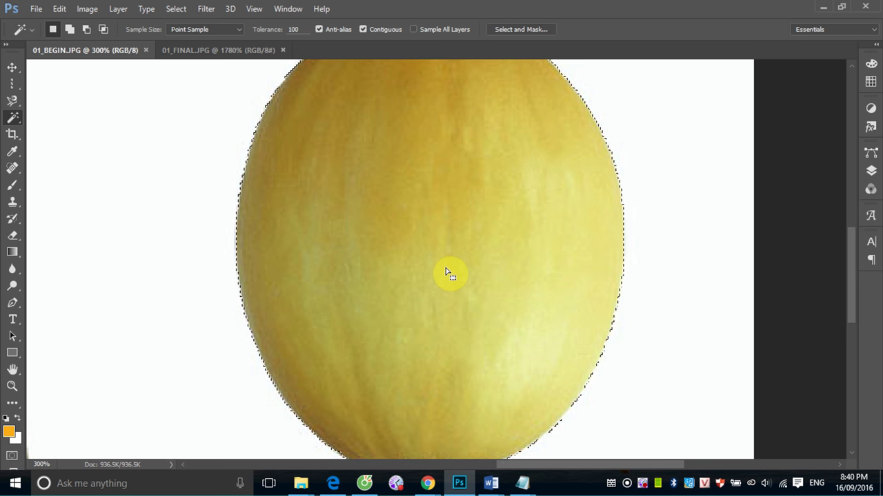
key("ctrl+minus")
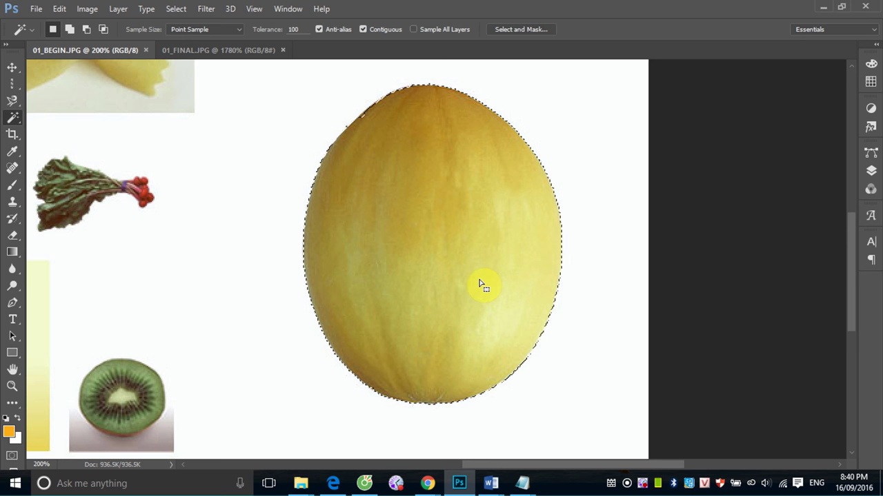
key("ctrl+minus")
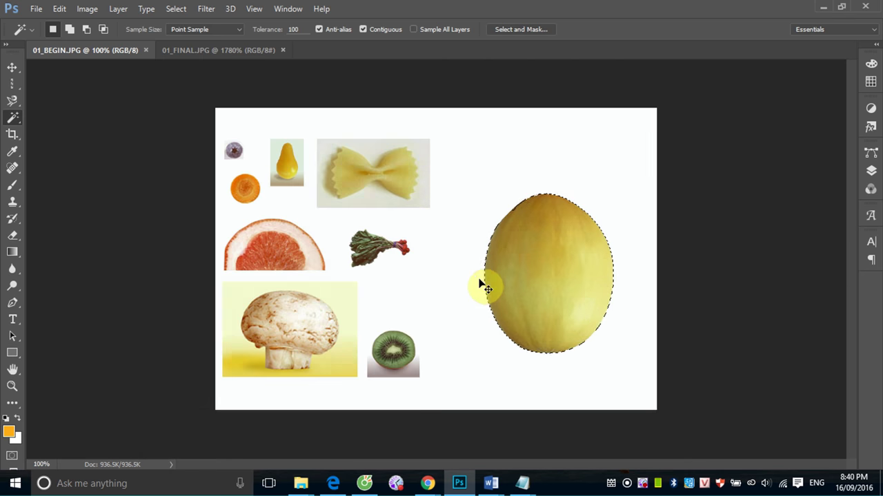
key("ctrl+minus")
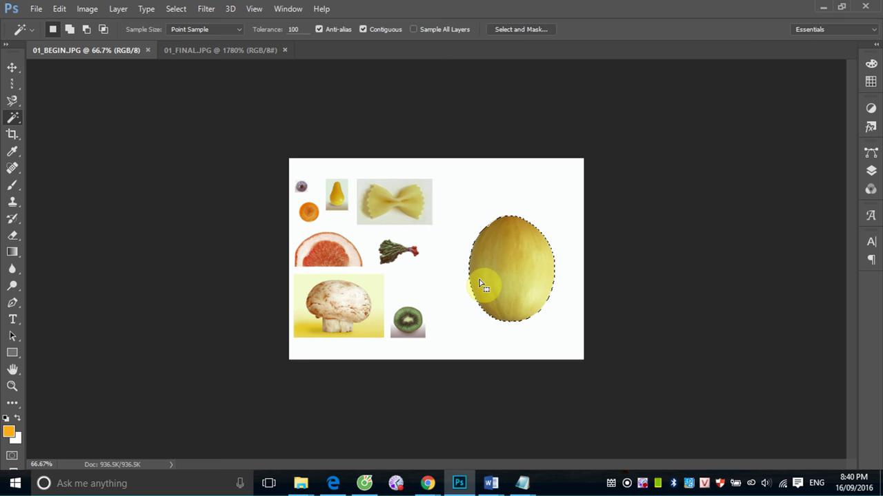
key("ctrl+1")
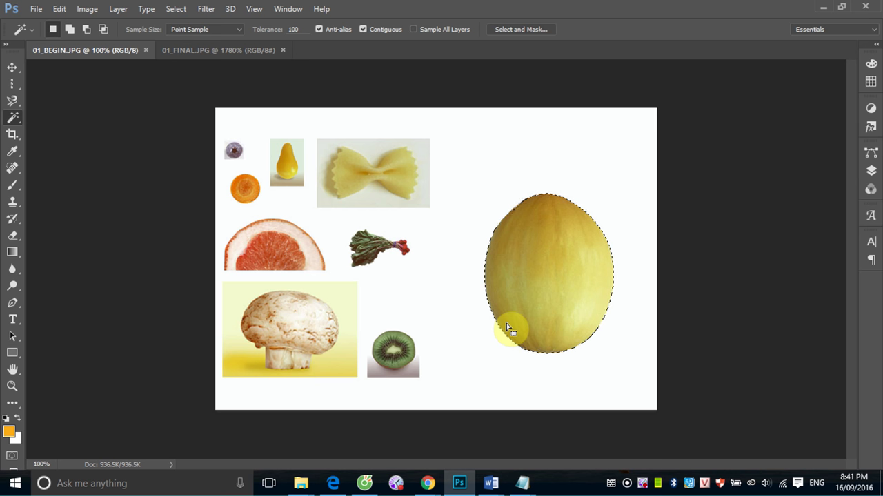
left_click(364, 29)
Step: With Contiguous off, sample the melon, pasta, orange slice and kiwi to select matching colours collage-wide
left_click(542, 271)
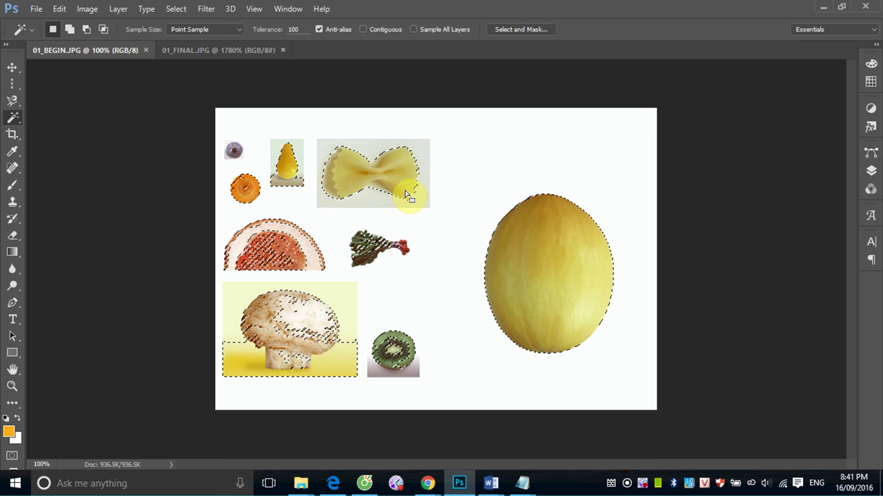
left_click(275, 254)
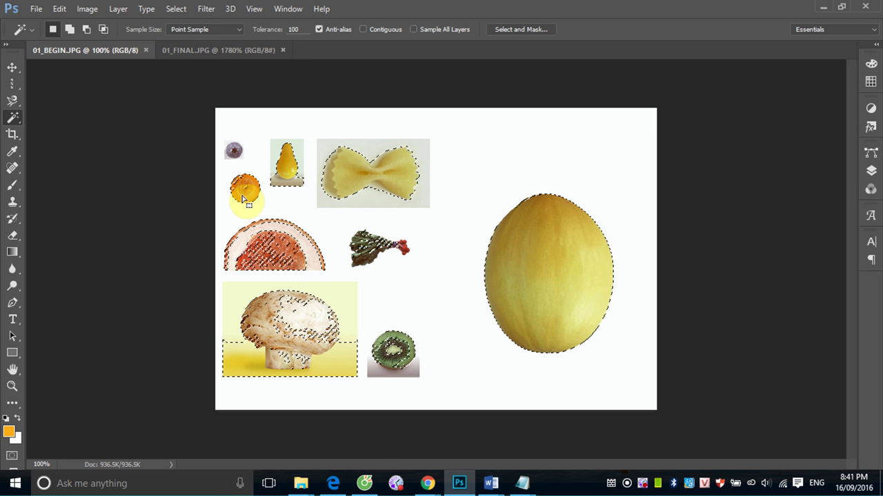
left_click(288, 171)
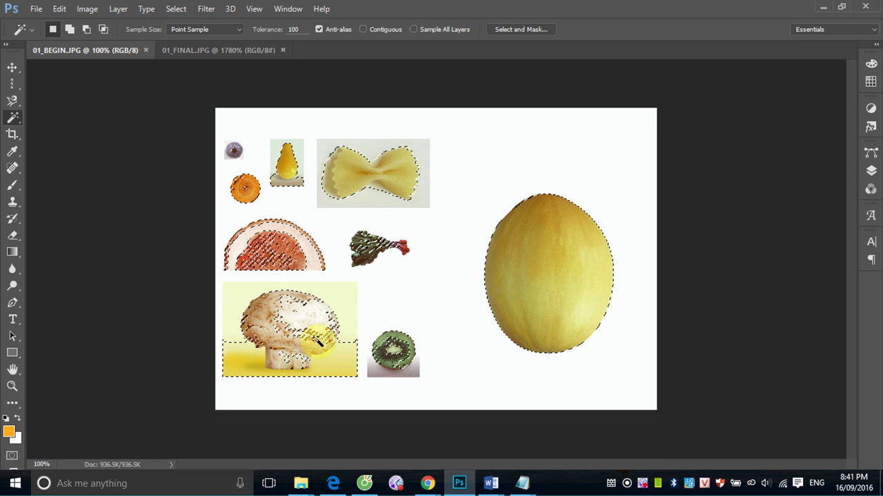
left_click(372, 364)
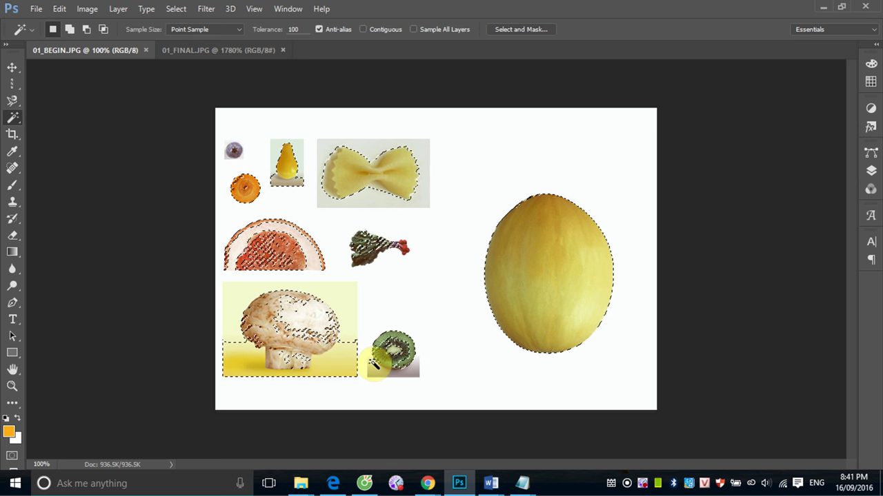
left_click(385, 354, "shift")
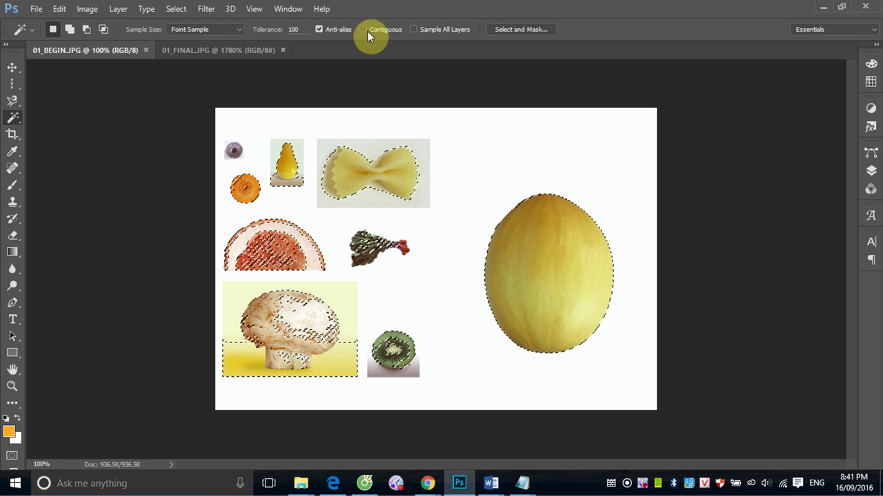
Step: Restore contiguous sampling at Tolerance 100 and deselect everything in the collage
left_click(302, 30)
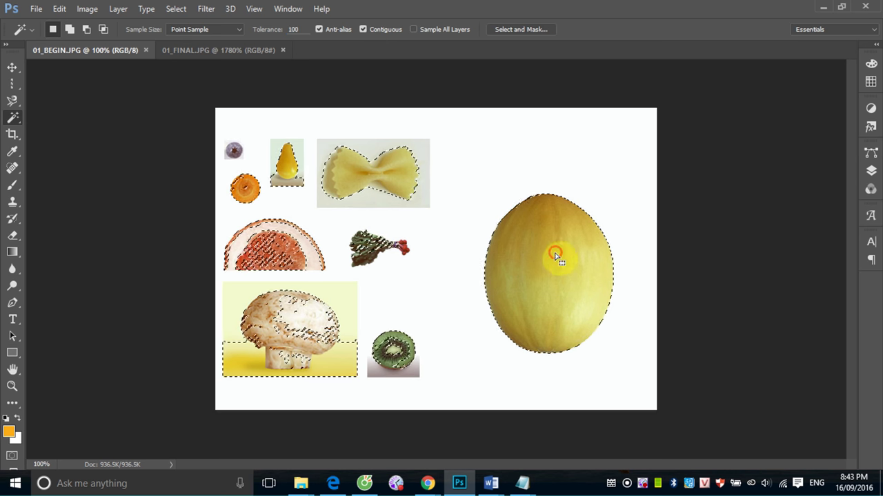
key("ctrl+d")
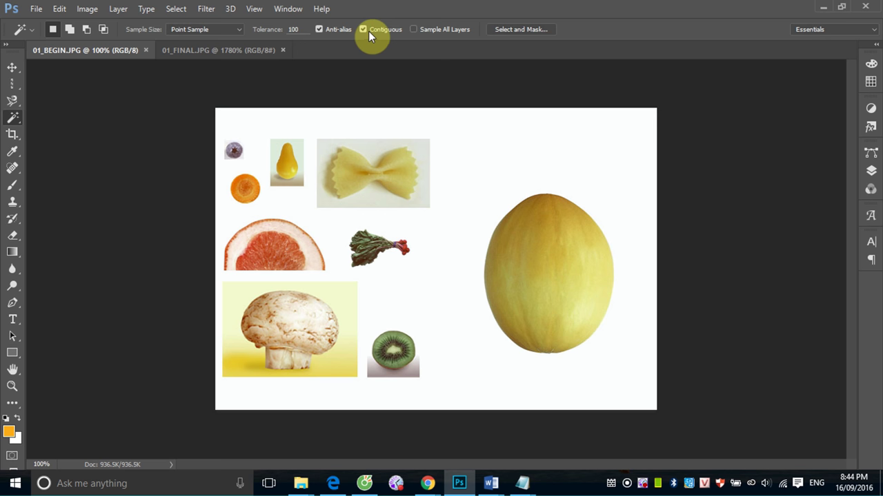
Step: Select the melon, invert the selection, then reselect only the melon at Tolerance 100
left_click(508, 254)
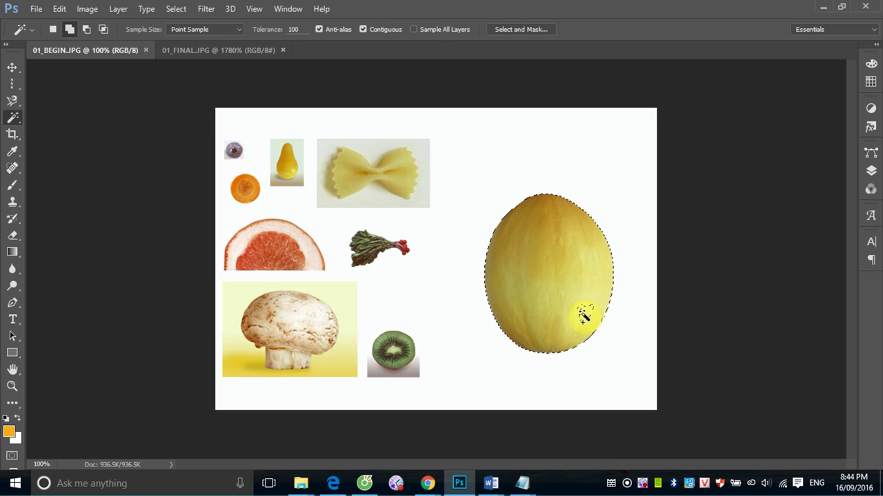
key("ctrl+shift+i")
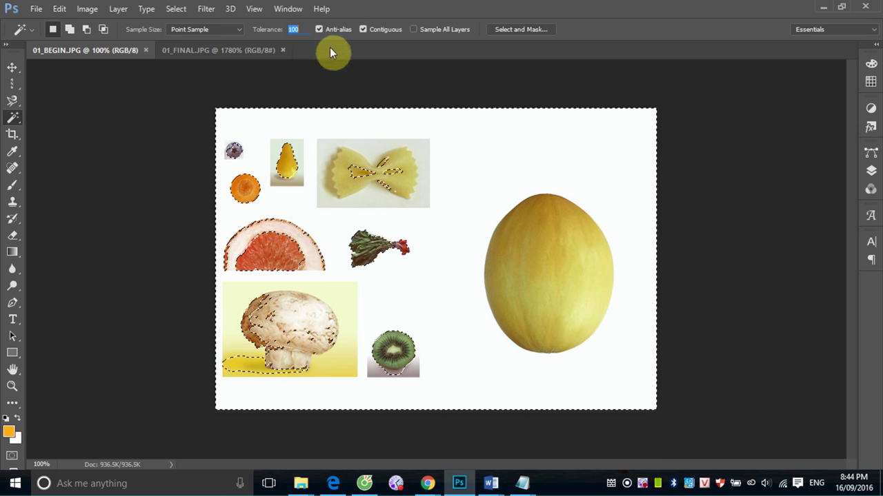
left_click(545, 265)
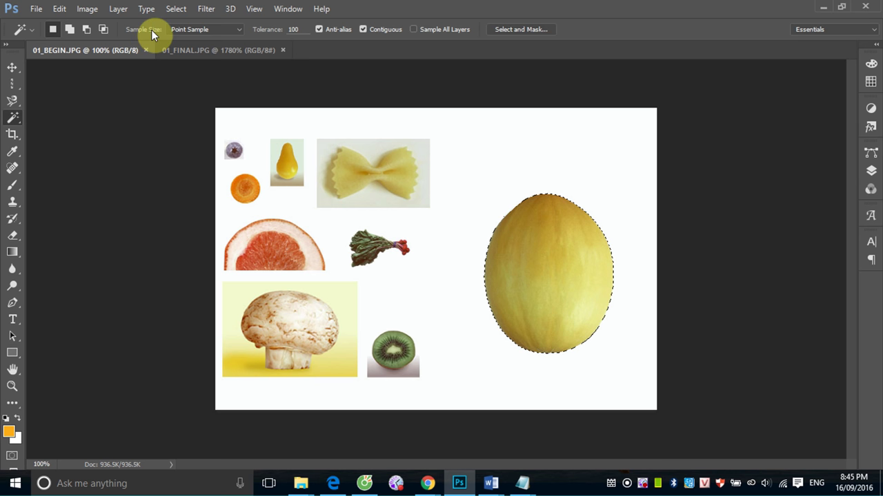
left_click(240, 30)
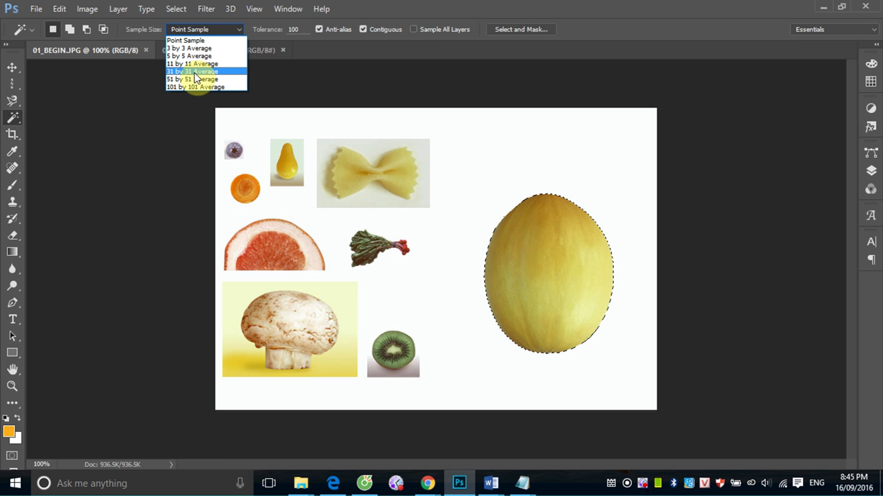
left_click(361, 8)
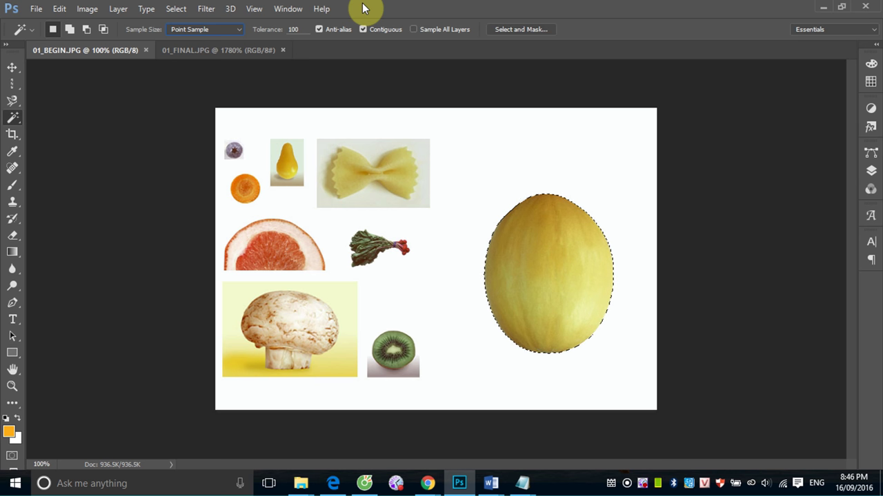
Step: Switch to the Quick Selection tool at size 30 and clear the melon selection
right_click(11, 122)
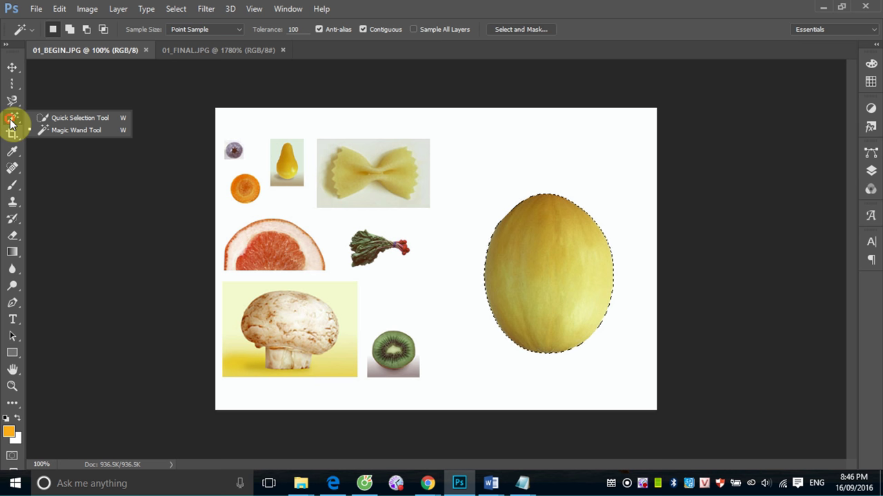
left_click(77, 120)
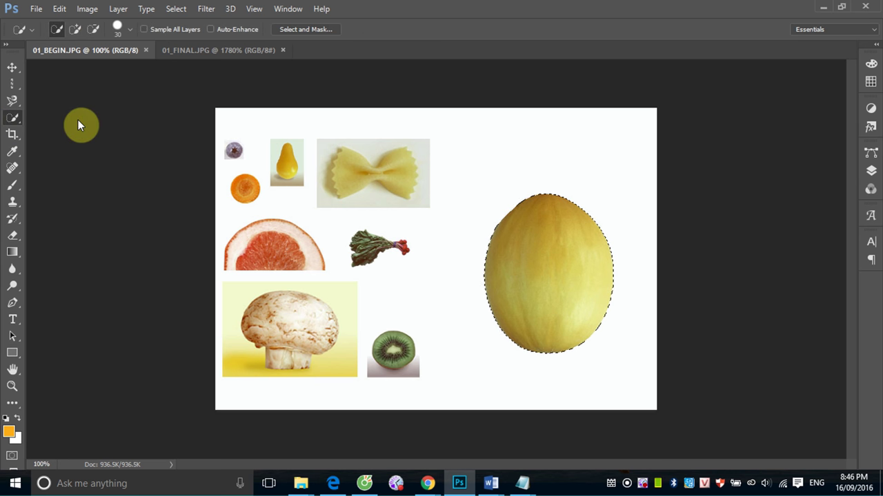
key("ctrl+d")
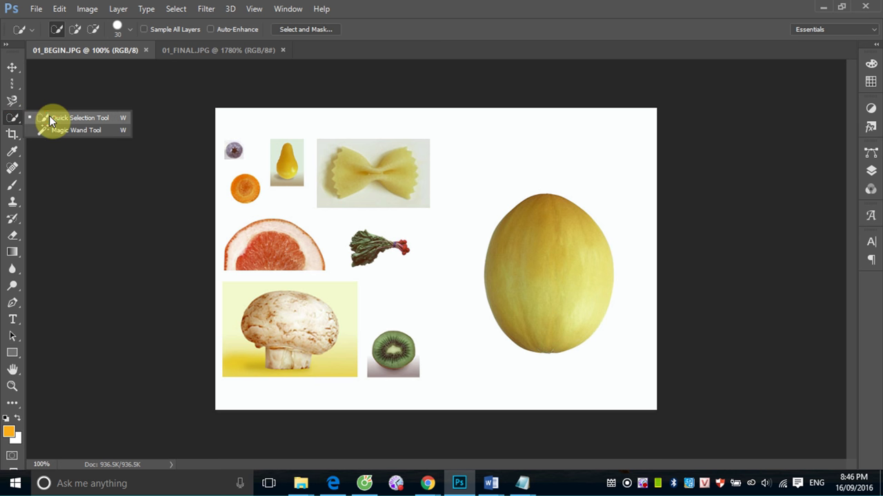
left_click(49, 118)
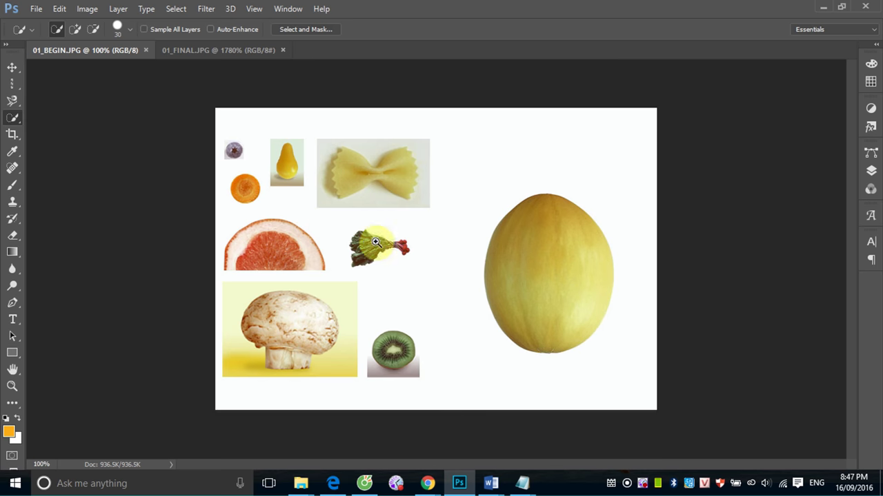
left_click_drag(341, 226, 440, 268)
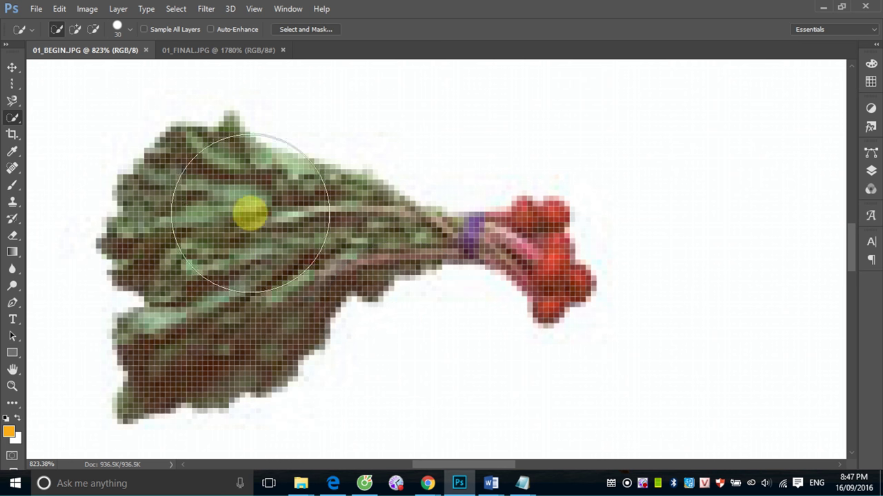
Step: Set the Quick Selection brush to 16 px and paint over the rhubarb's leafy part
left_click(131, 28)
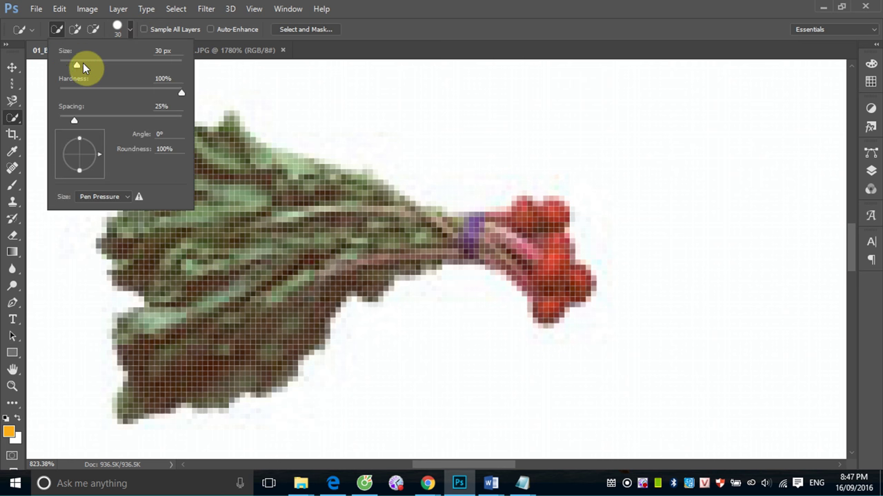
left_click_drag(82, 63, 65, 65)
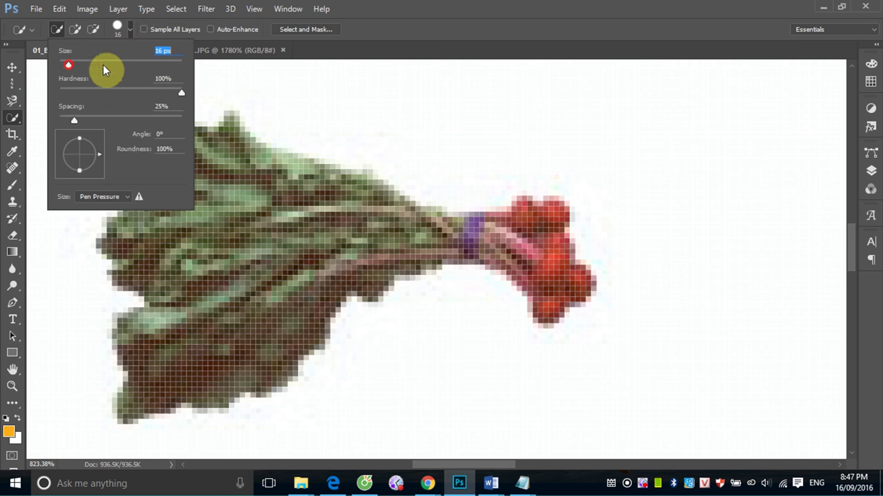
left_click(405, 12)
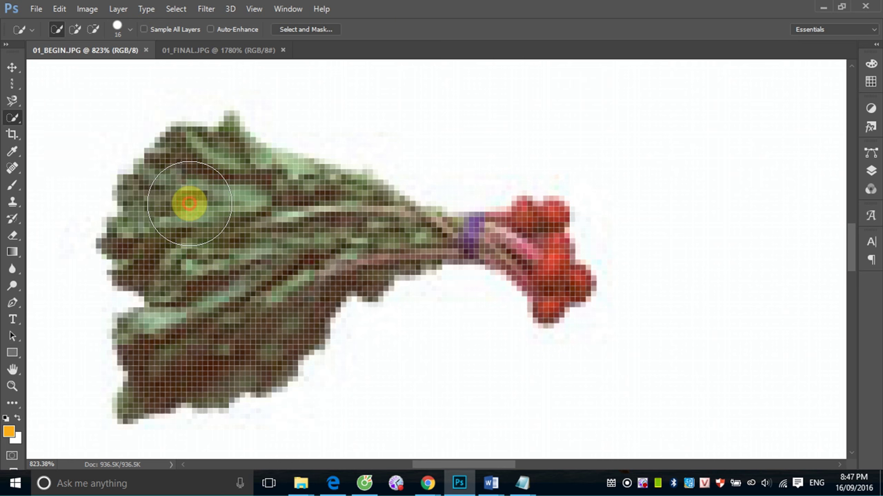
left_click_drag(190, 203, 320, 355)
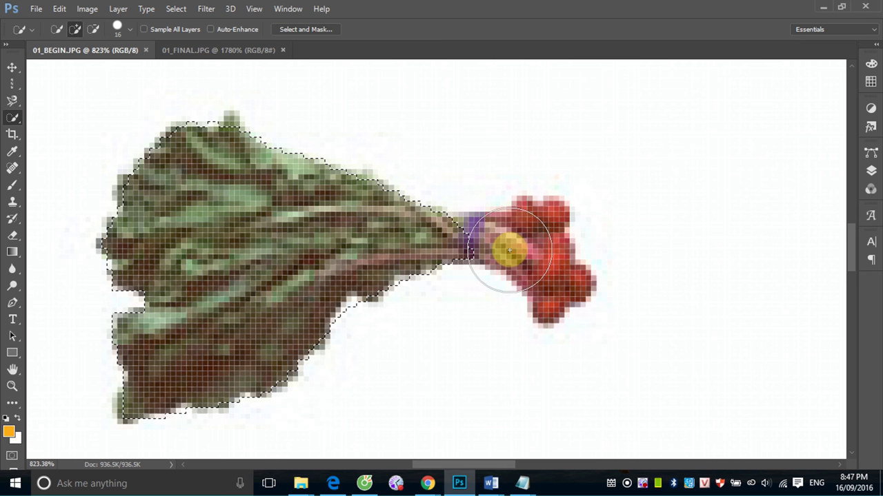
Step: Shrink the brush to size 7 and add the red stalk ends to the selection
left_click_drag(514, 244, 490, 247)
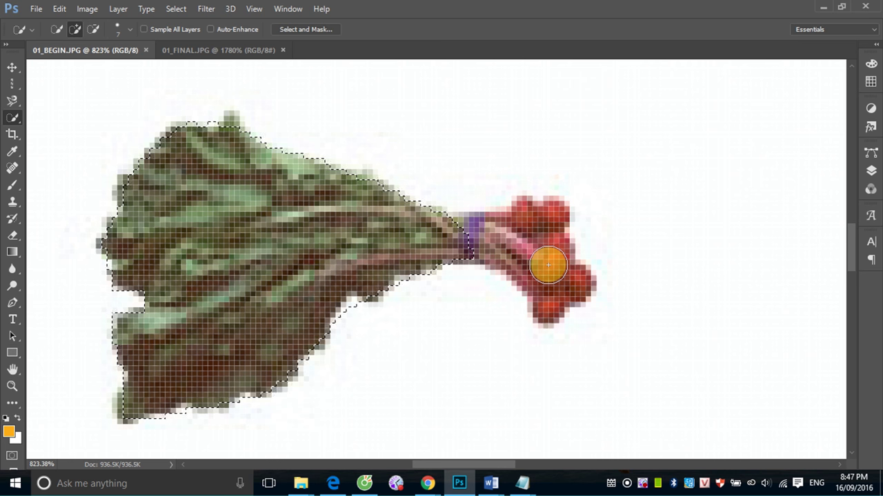
mouse_move(548, 265)
left_mouse_down()
mouse_move(531, 238)
mouse_move(559, 273)
mouse_move(510, 248)
mouse_move(394, 242)
mouse_move(449, 230)
mouse_move(547, 236)
left_mouse_up()
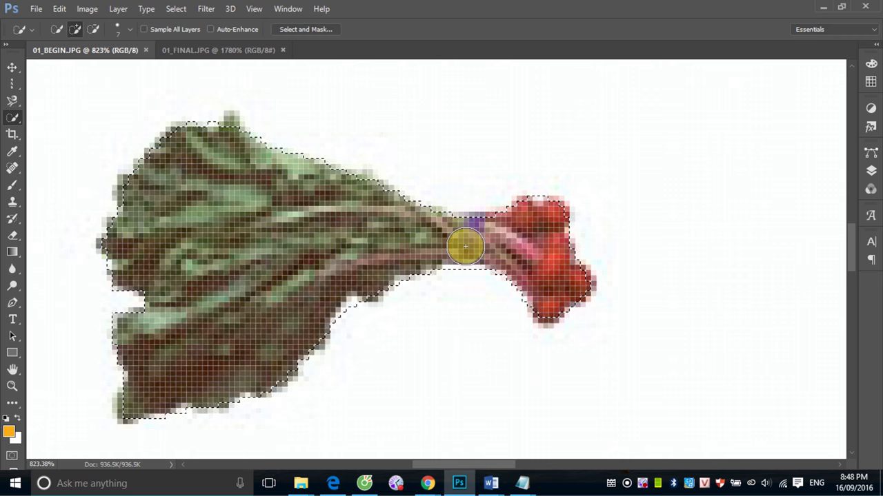
scroll(465, 246, "down", 2)
scroll(465, 247, "down", 2)
scroll(466, 250, "down", 4)
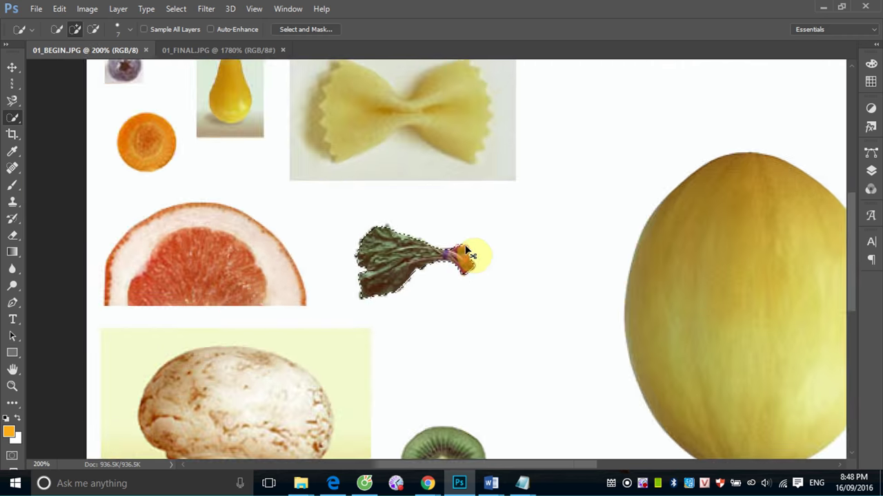
Step: Select the melon with the Magic Wand, zoom in on its top, then deselect it
scroll(466, 250, "down", 1)
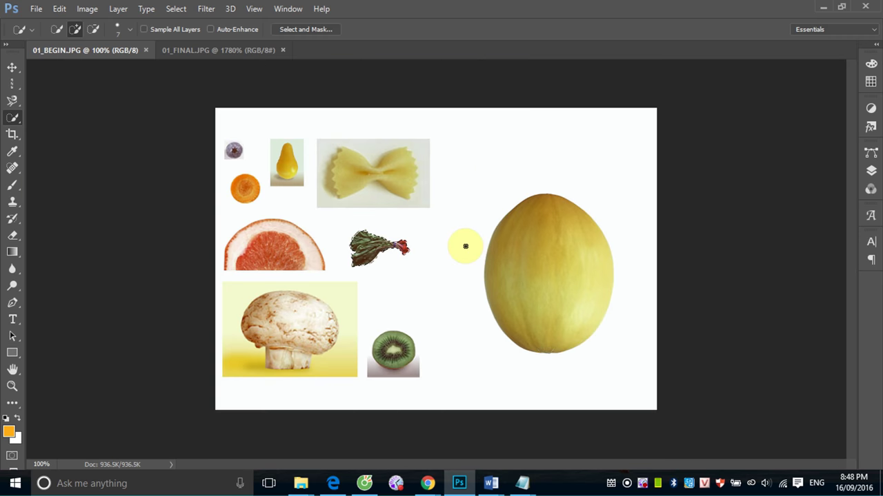
right_click(12, 123)
left_click(46, 128)
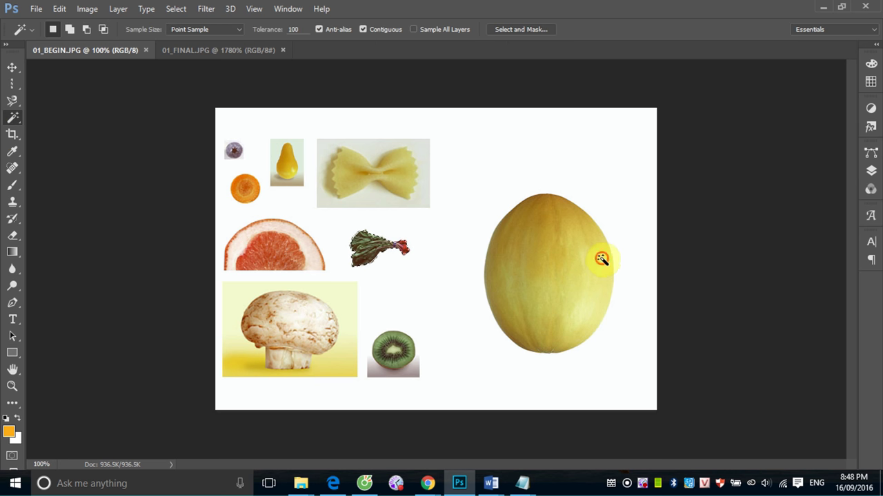
left_click(601, 259)
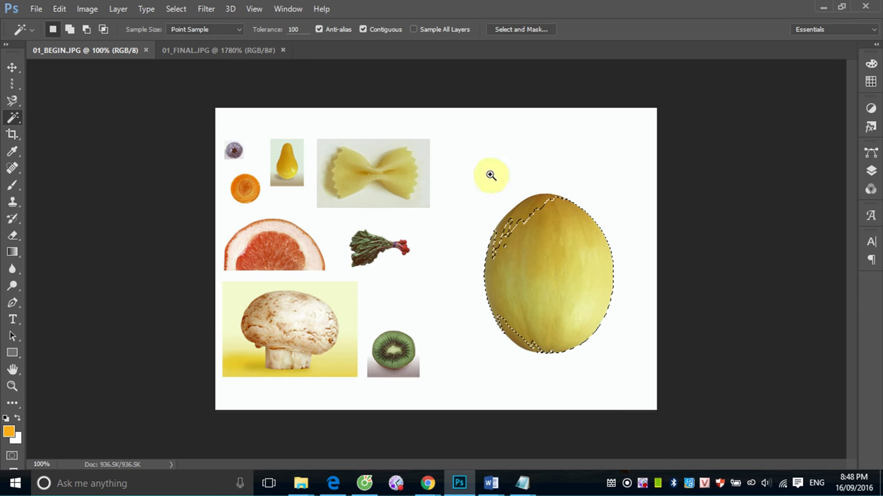
left_click_drag(490, 175, 652, 285)
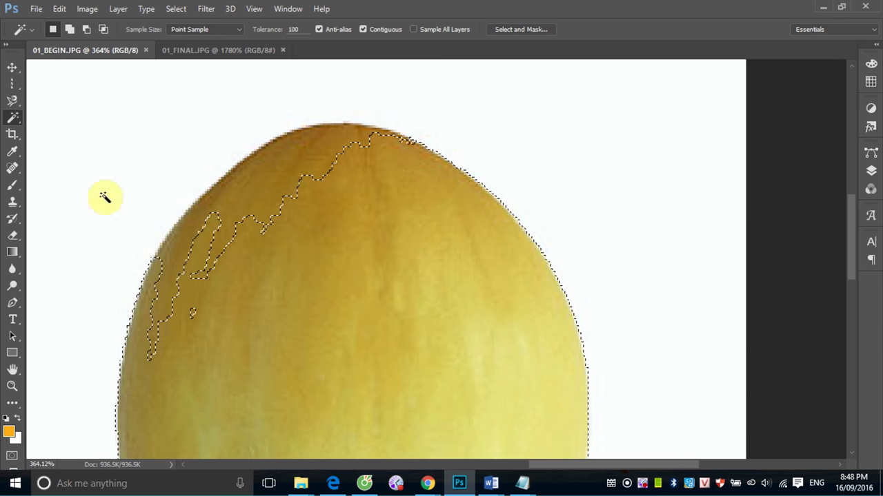
key("ctrl+d")
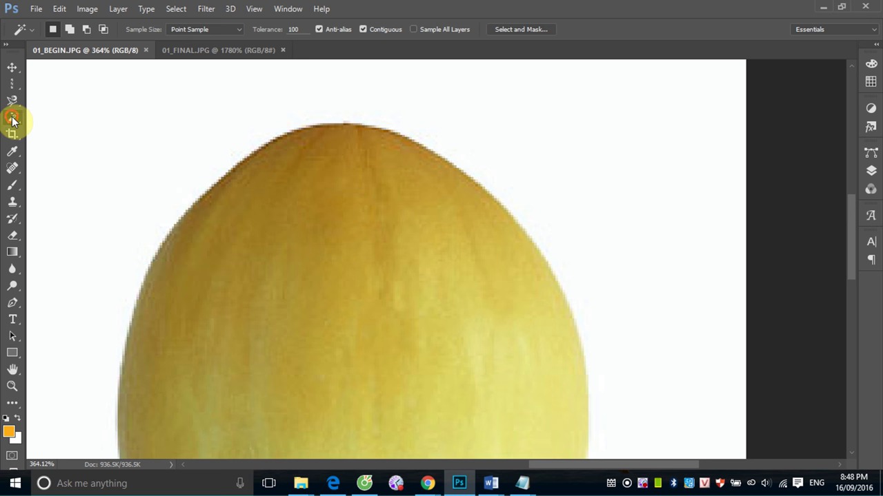
Step: Start a Quick Selection inside the melon that leaks onto the white background at its right edge
right_click(12, 119)
left_click(61, 119)
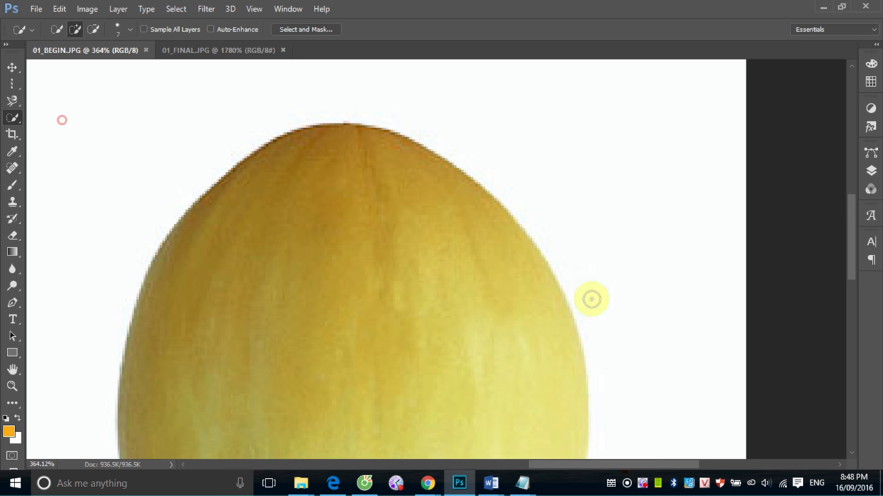
left_click(517, 321)
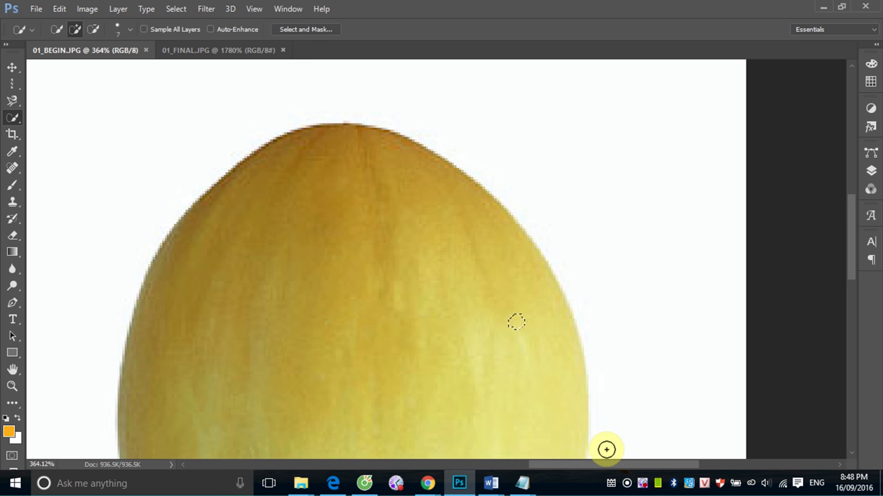
left_click(614, 281)
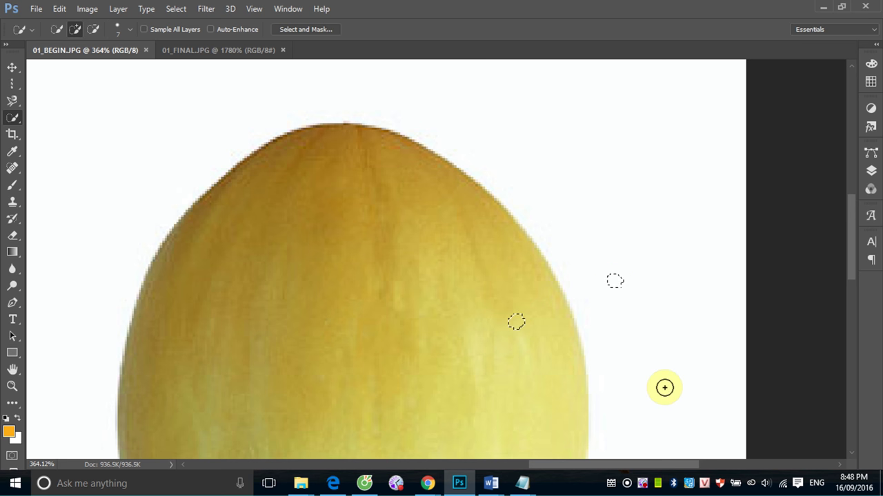
left_click(562, 294)
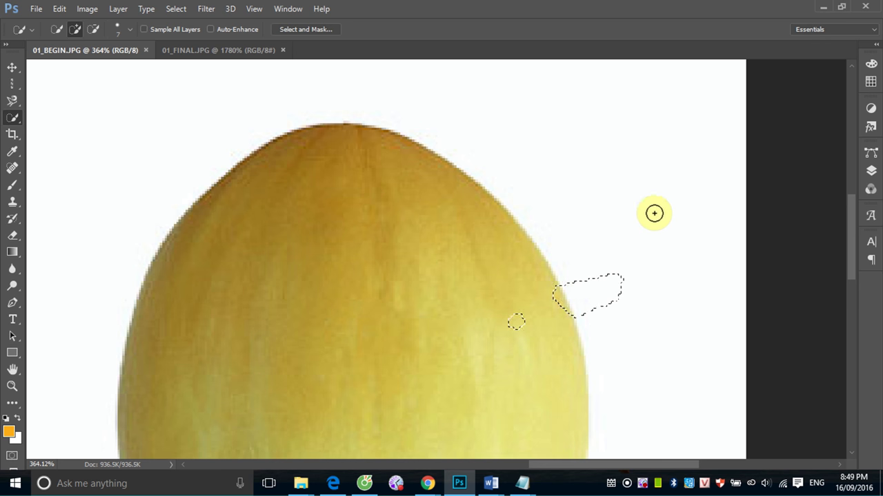
right_click(642, 486)
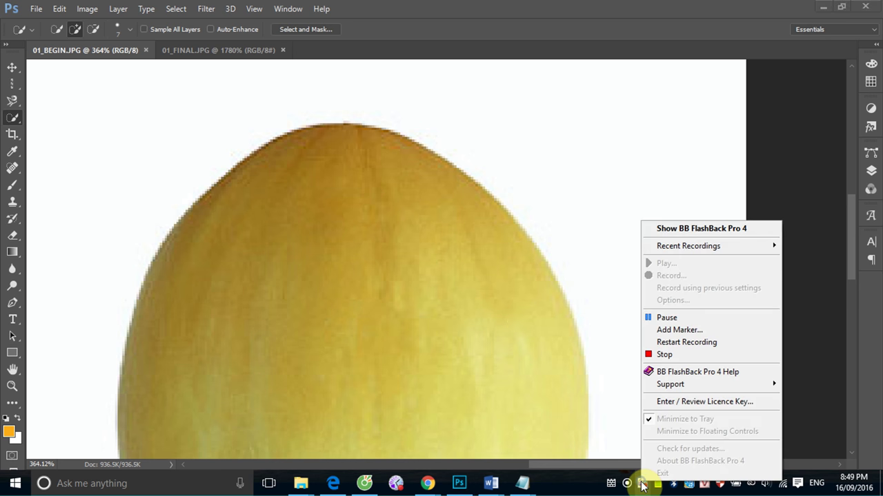